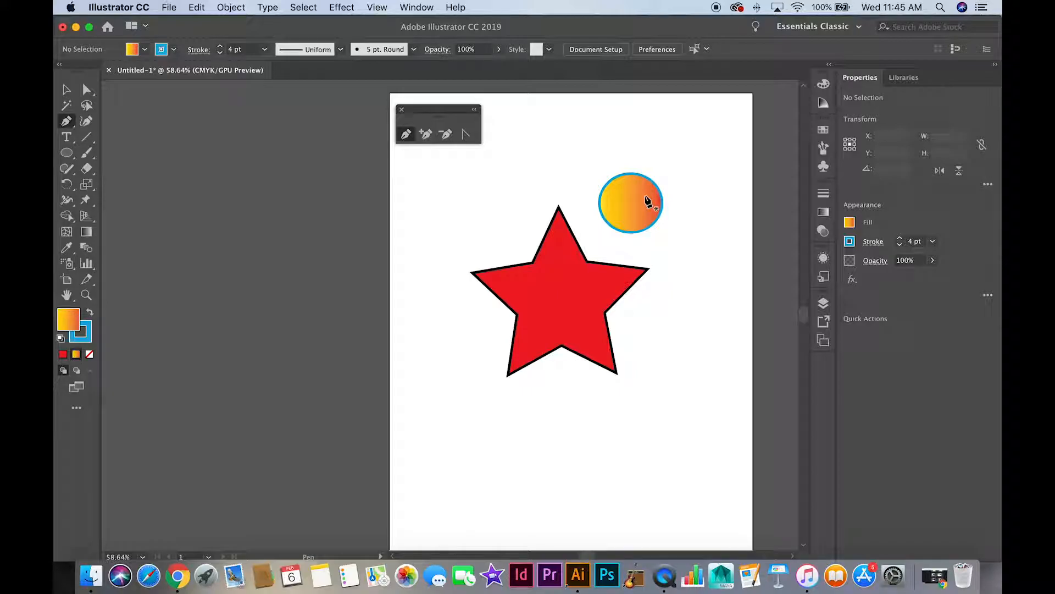
Step: View the Save As options for the star-and-circle document, and leave without saving
left_click(171, 8)
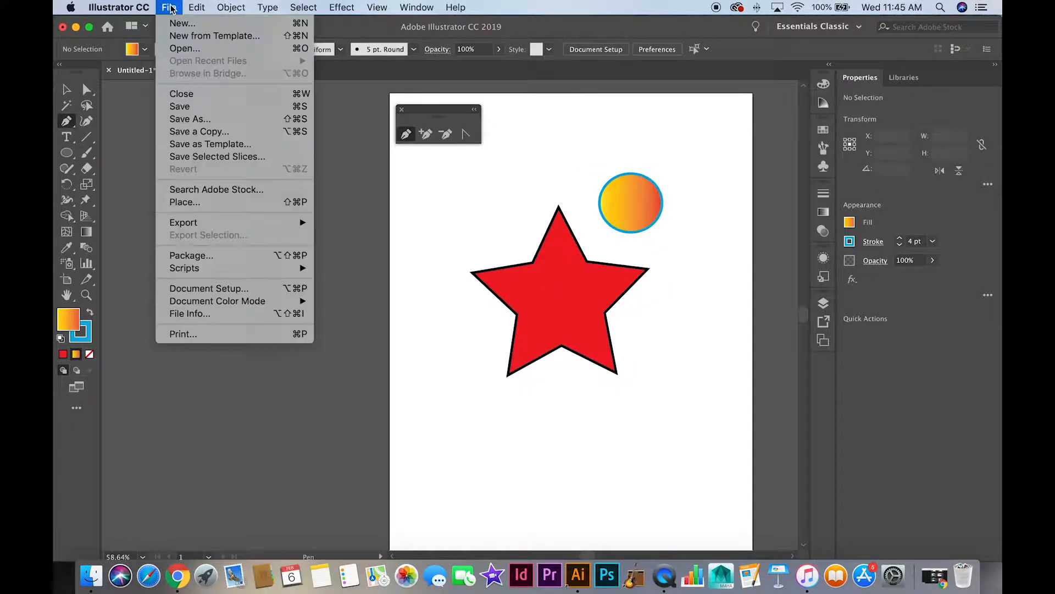
left_click(188, 119)
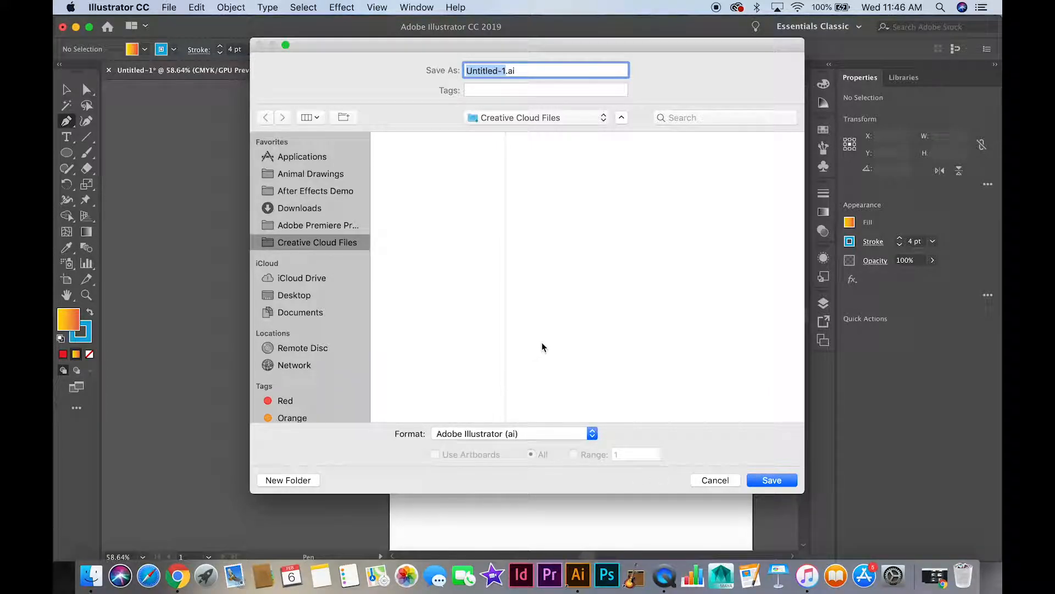
left_click(731, 479)
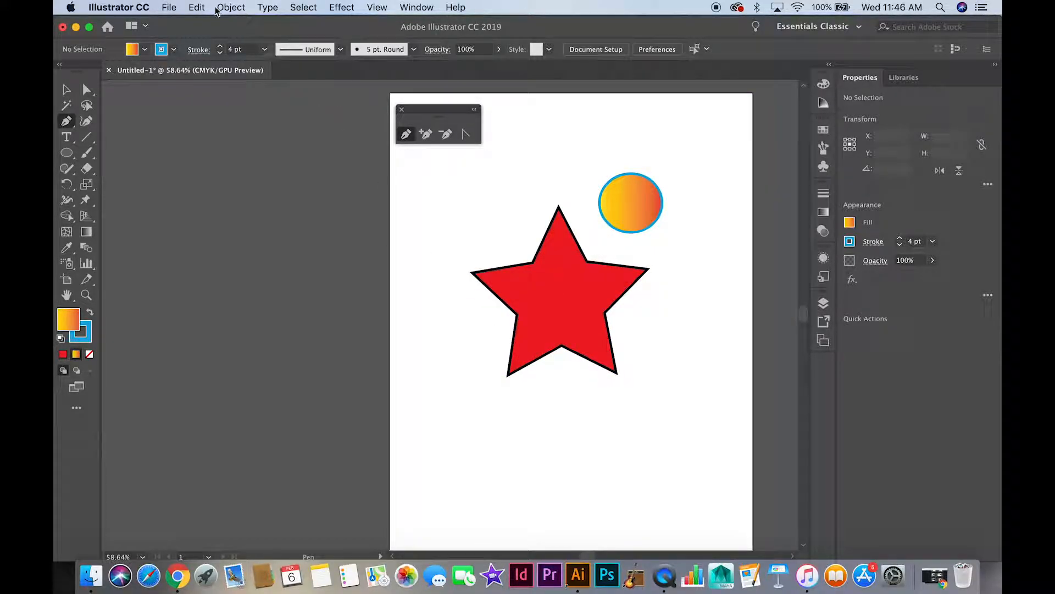
Step: Export the star-and-circle artwork in JPEG format under the name Test1, with Use Artboards set to All
left_click(169, 8)
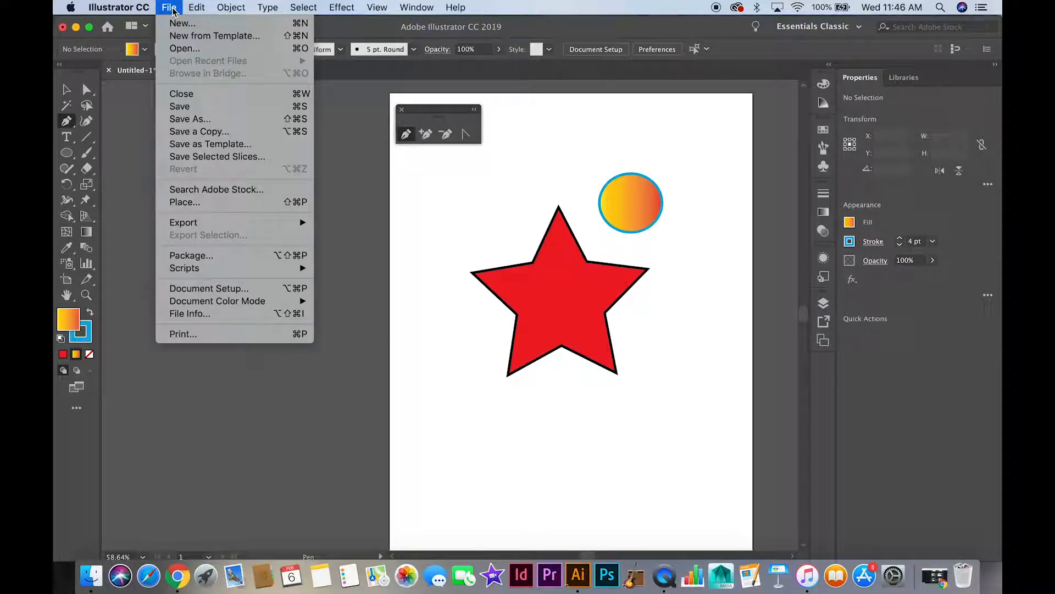
mouse_move(200, 223)
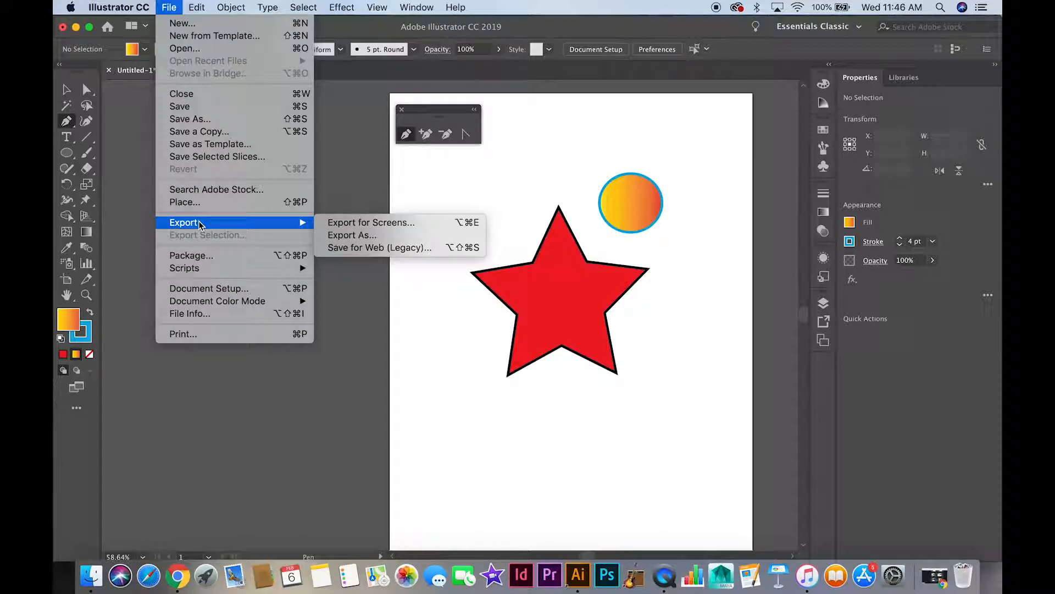
left_click(352, 237)
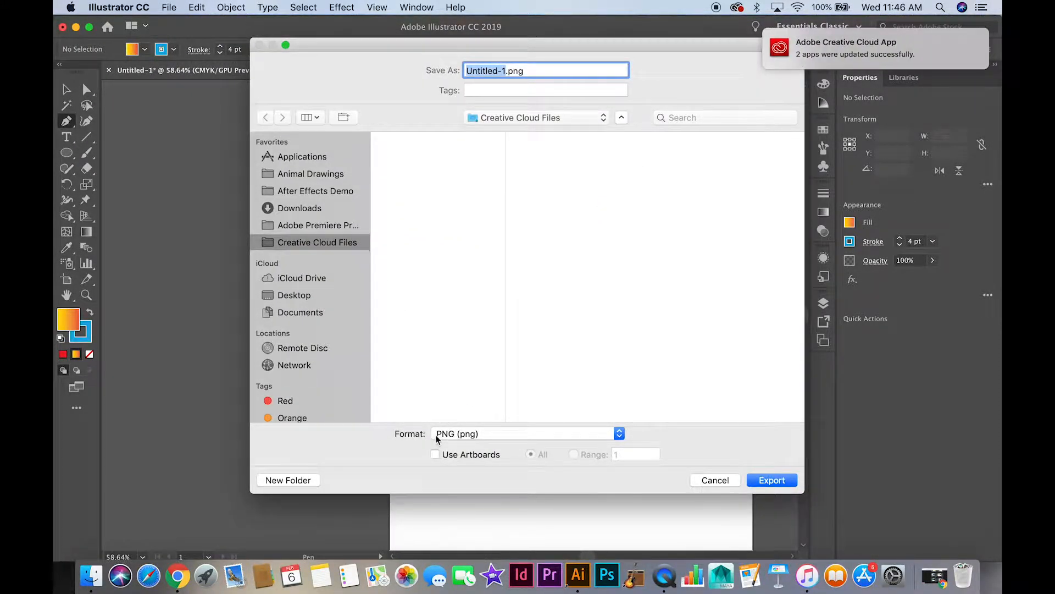
left_click(535, 434)
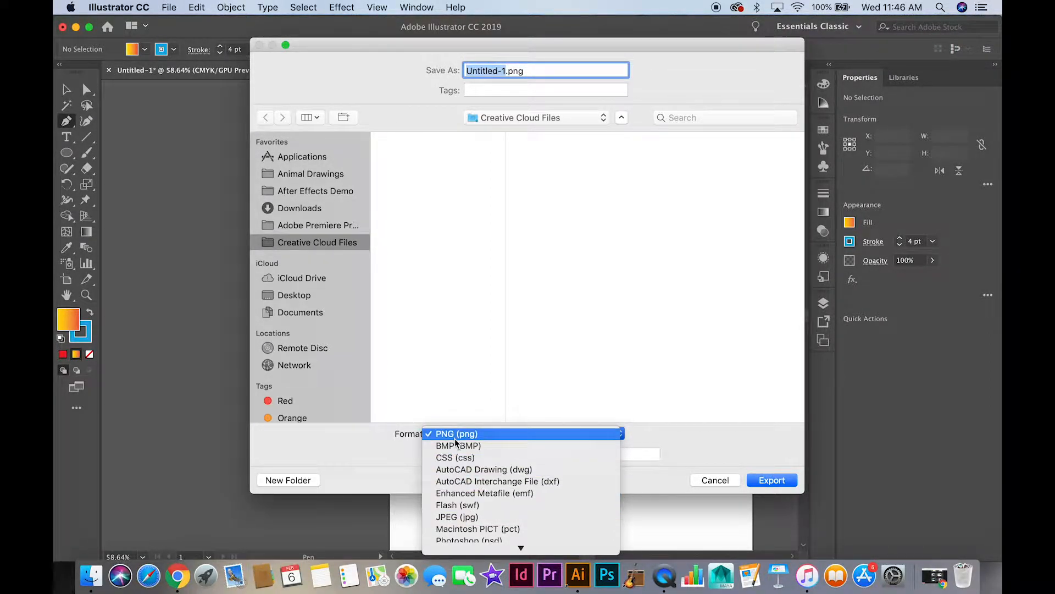
left_click(454, 517)
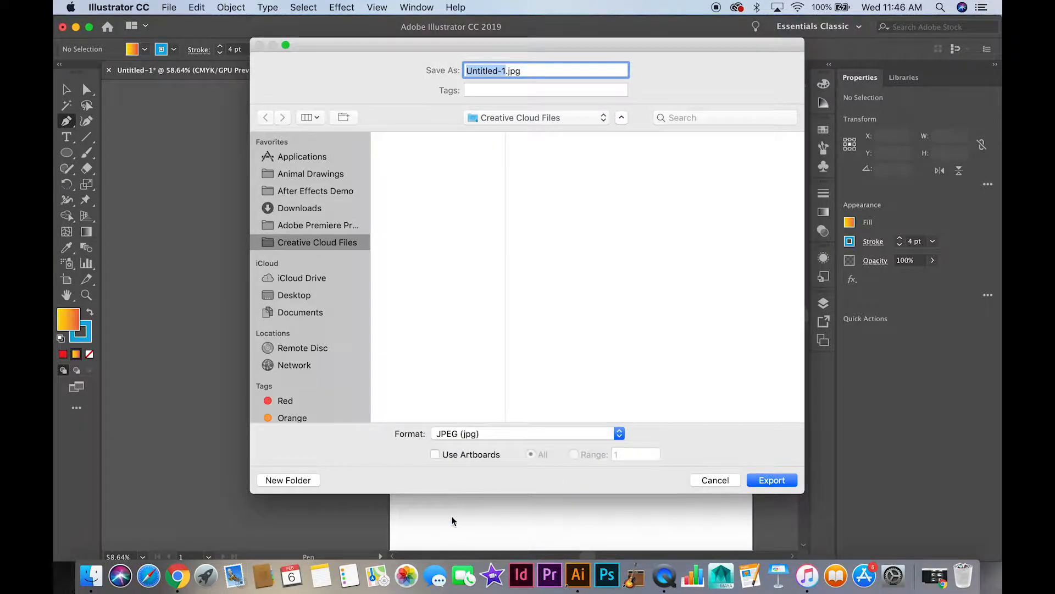
left_click(435, 455)
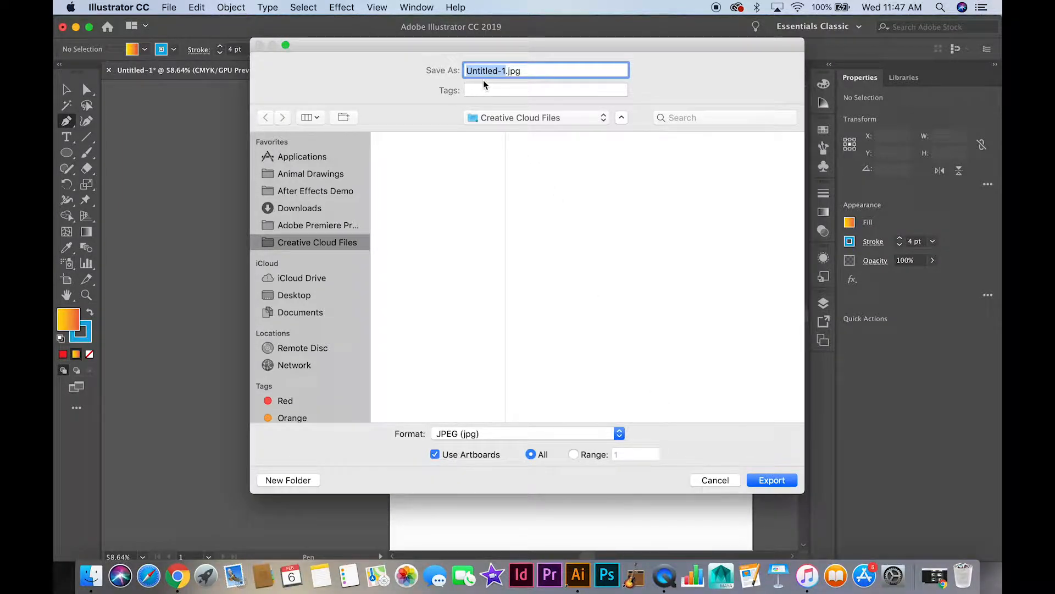
type("Test1")
left_click(768, 477)
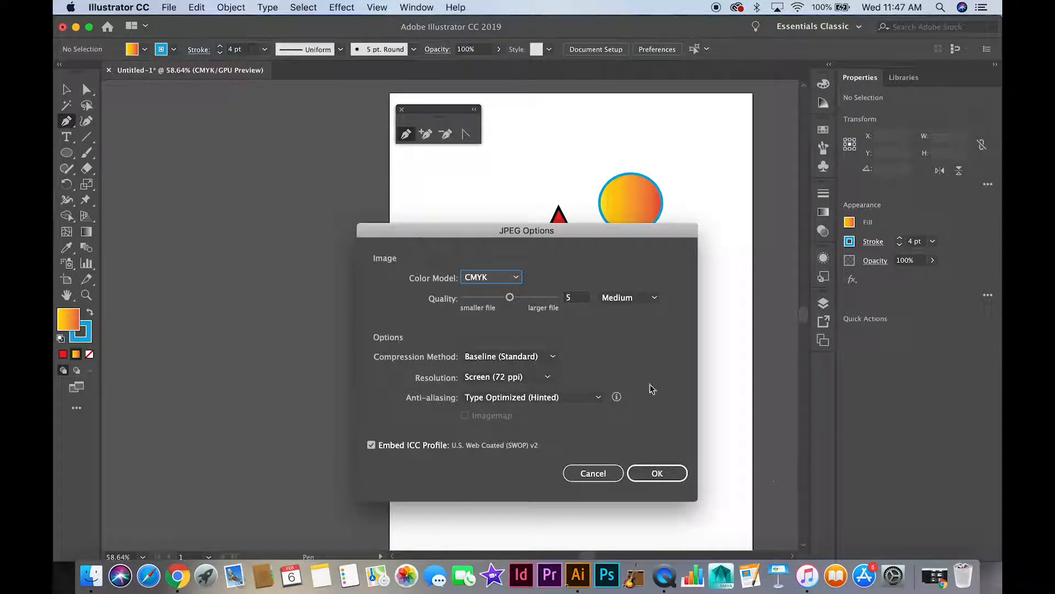
Step: Set the JPEG options to RGB color, quality 10 and Medium (150 ppi) resolution, and cancel the export
left_click(507, 281)
left_click(482, 296)
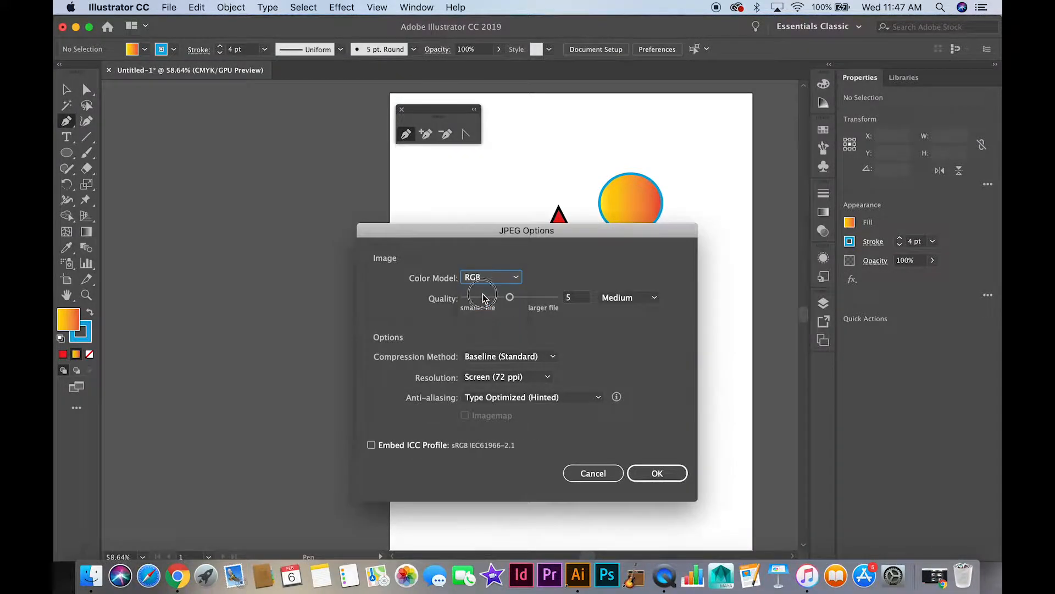
left_click_drag(510, 298, 559, 303)
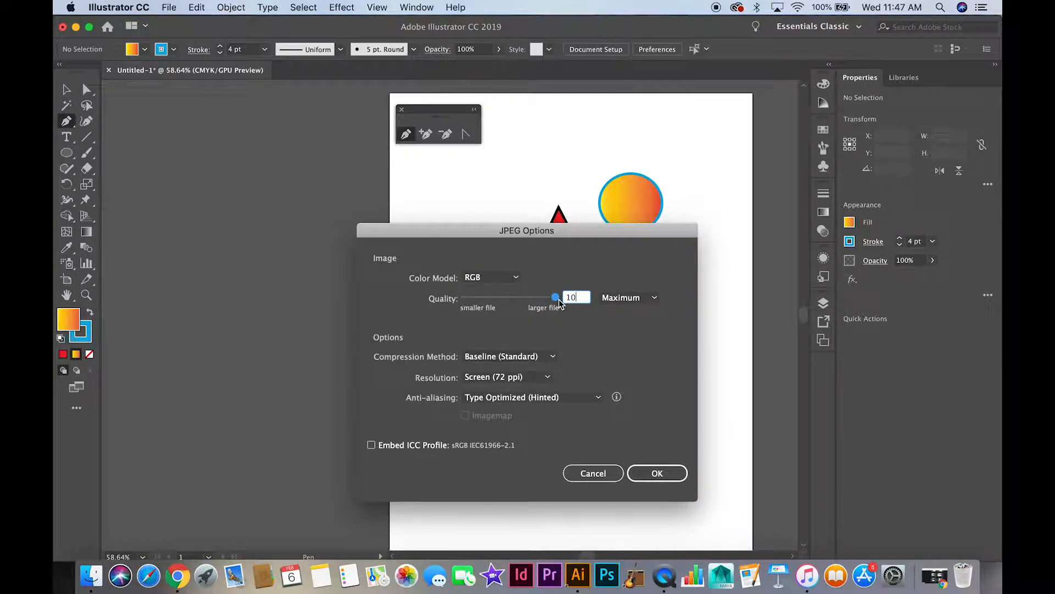
left_click(503, 381)
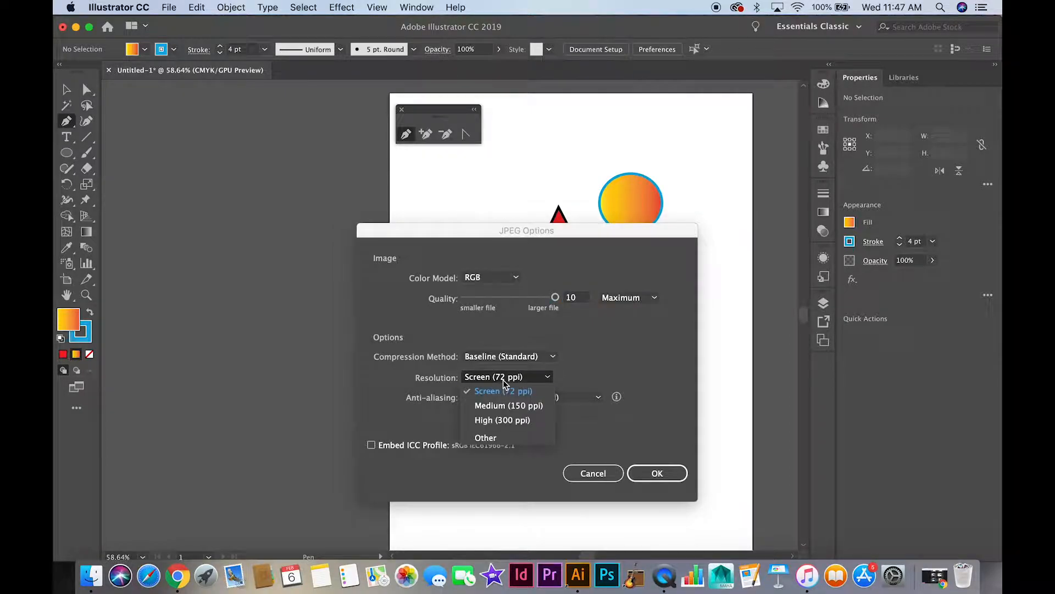
left_click(495, 407)
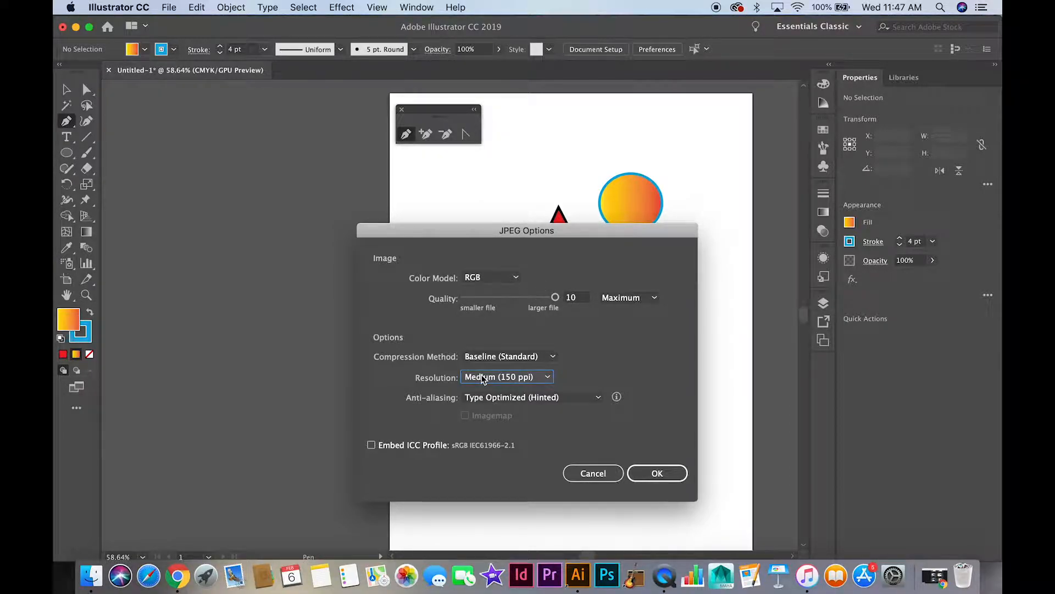
left_click(526, 379)
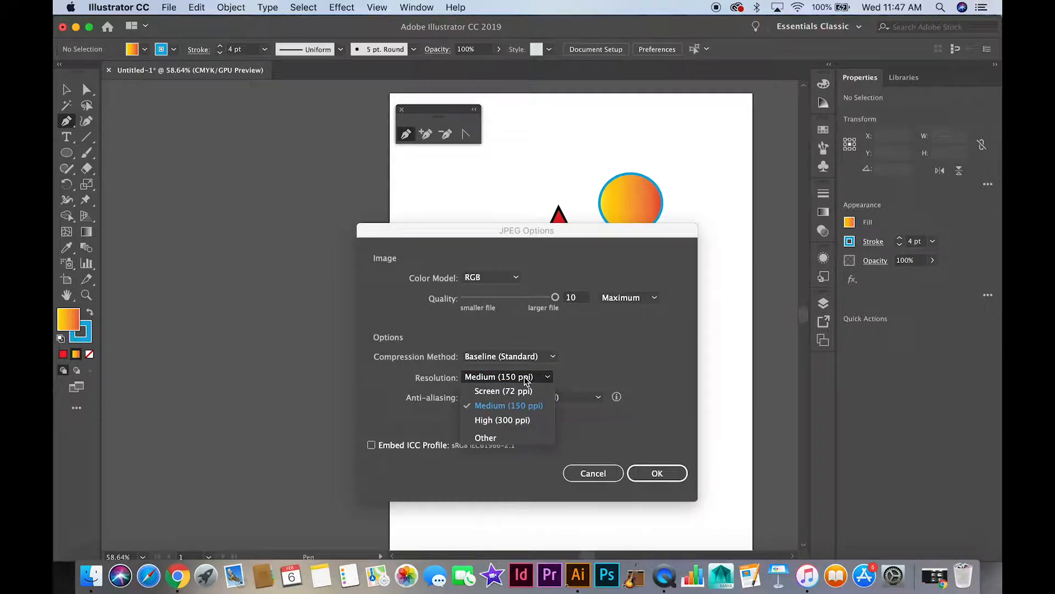
left_click(520, 407)
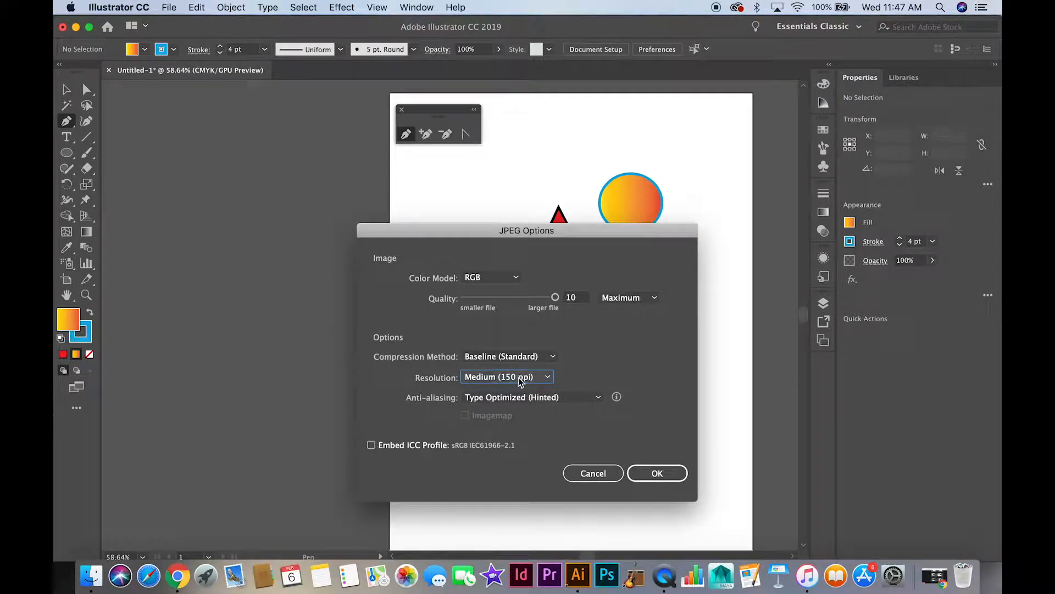
left_click(520, 380)
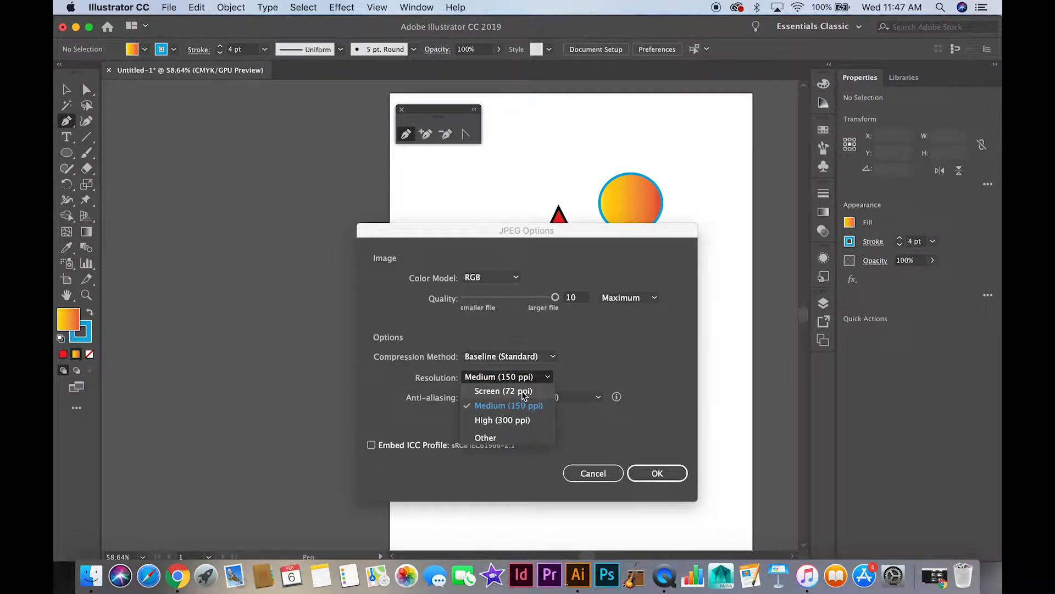
left_click(529, 405)
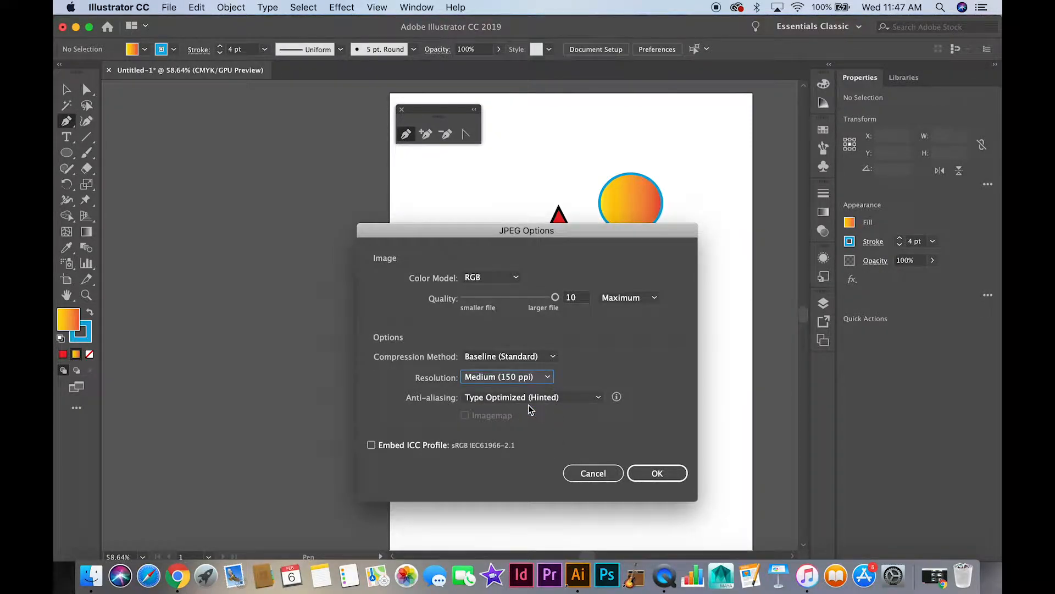
left_click(593, 474)
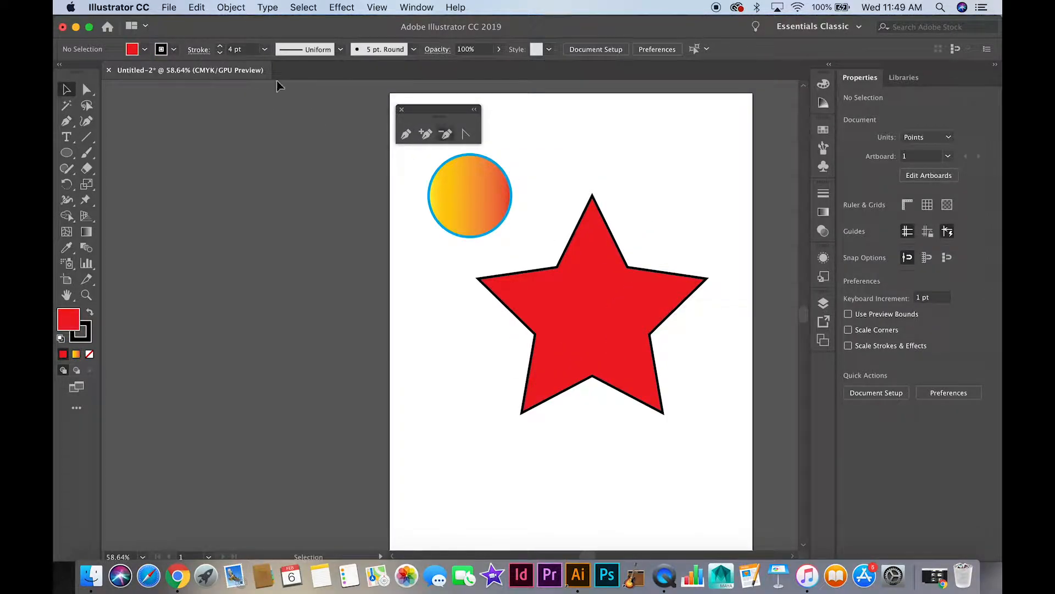
Step: Create a new blank document from the Letter print preset, 612 x 792 pt in portrait orientation
mouse_move(171, 75)
left_mouse_down()
mouse_move(205, 135)
mouse_move(336, 160)
mouse_move(183, 90)
mouse_move(184, 70)
mouse_move(173, 67)
left_mouse_up()
left_click(171, 9)
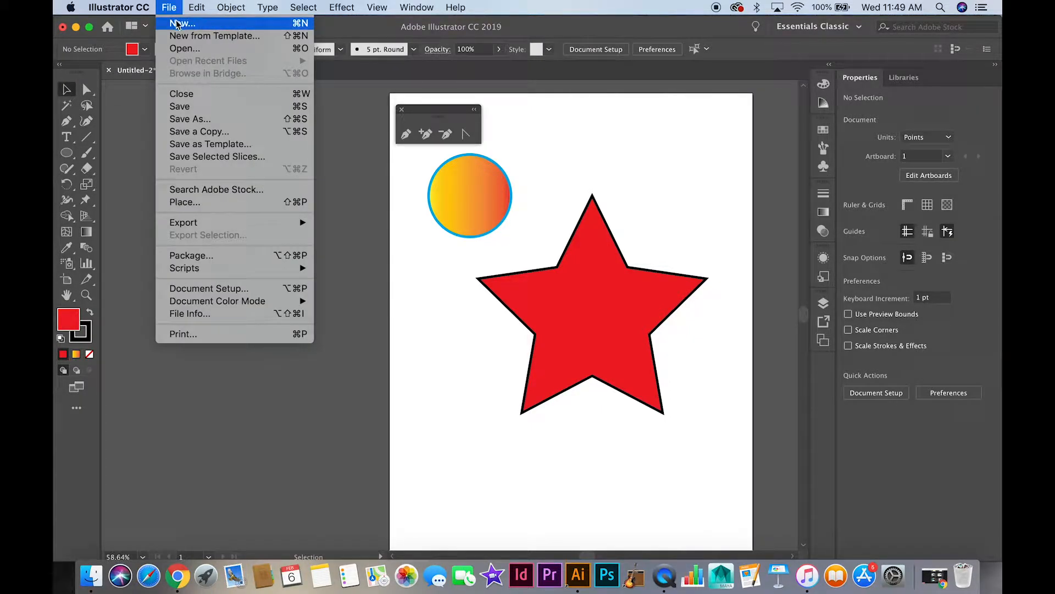
left_click(177, 24)
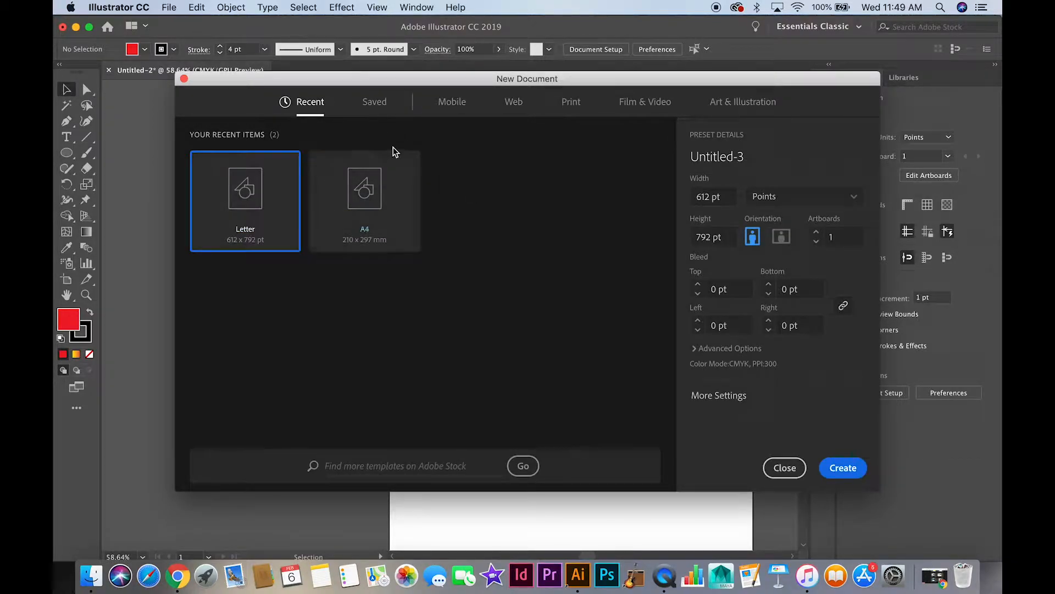
left_click(449, 102)
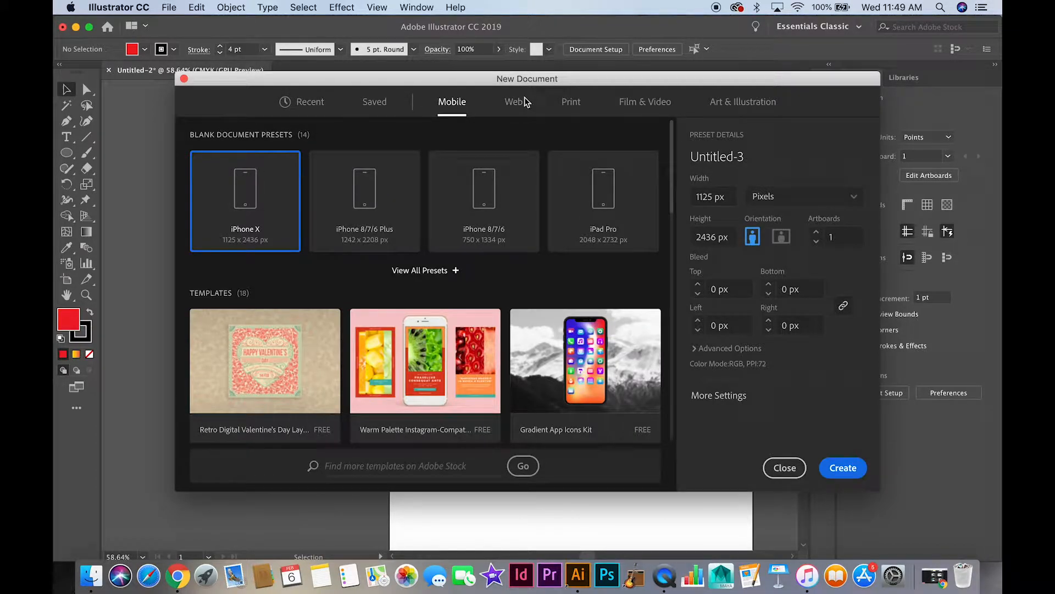
left_click(571, 105)
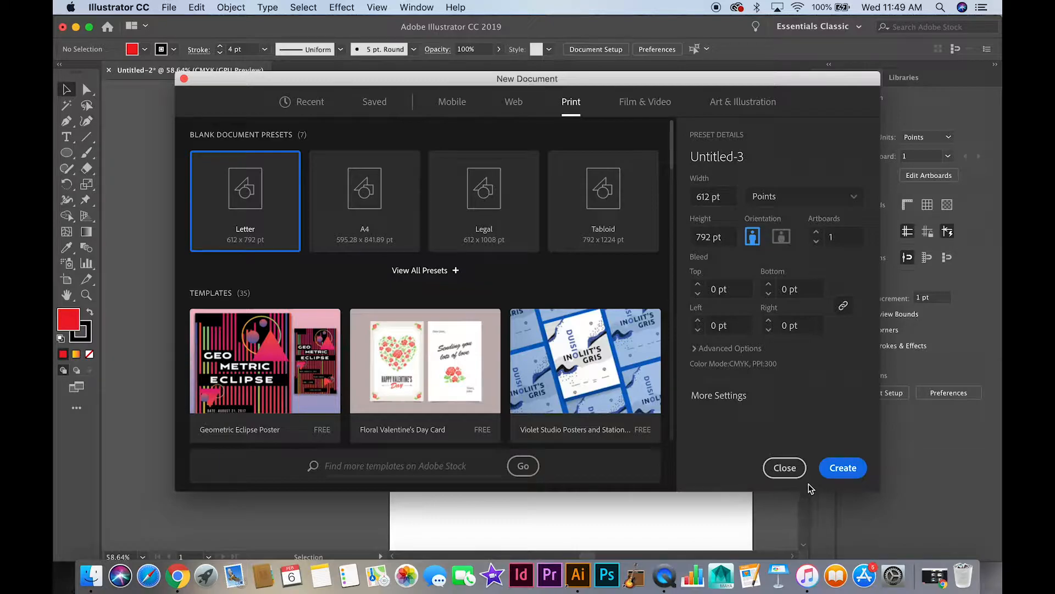
left_click(841, 470)
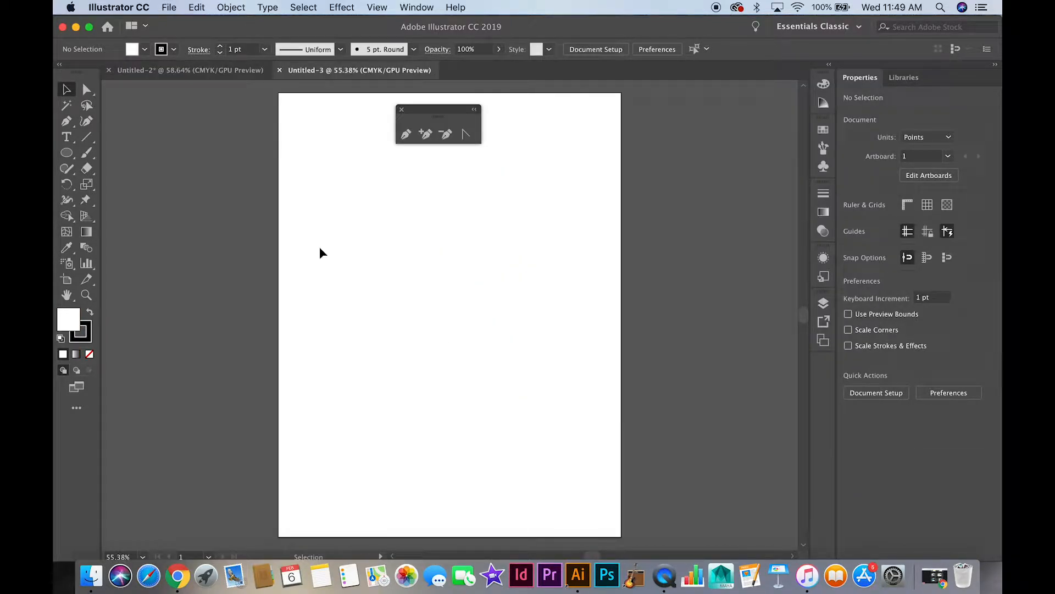
Step: Switch back and forth between the star-and-circle document and the blank Letter document, finishing on the blank one
left_click(231, 72)
left_click(291, 69)
left_click(225, 70)
left_click(300, 72)
left_click_drag(301, 72, 275, 71)
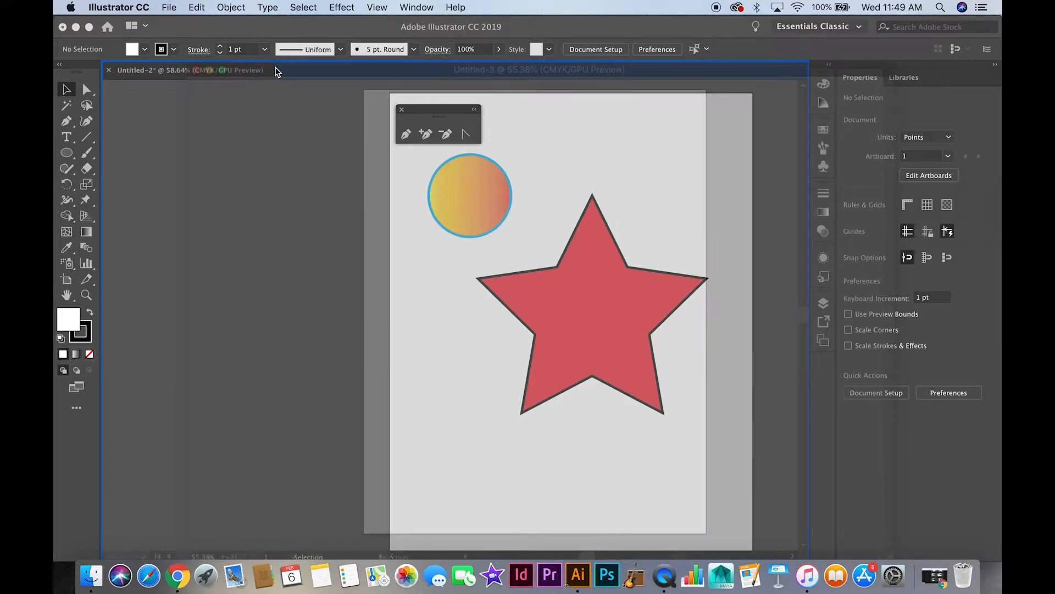
left_click(240, 70)
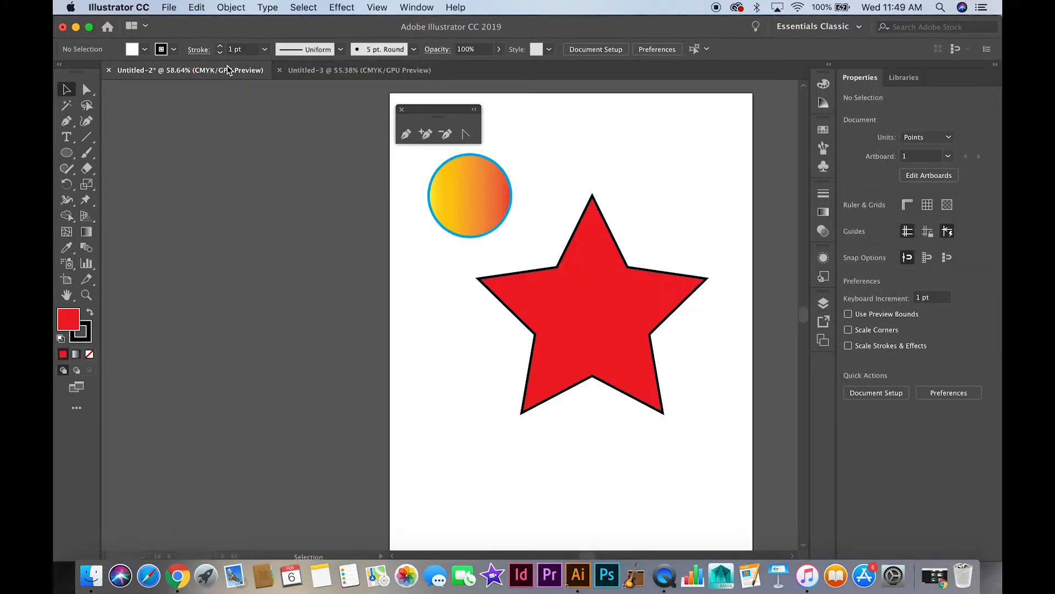
left_click(296, 72)
left_click(242, 70)
left_click(296, 72)
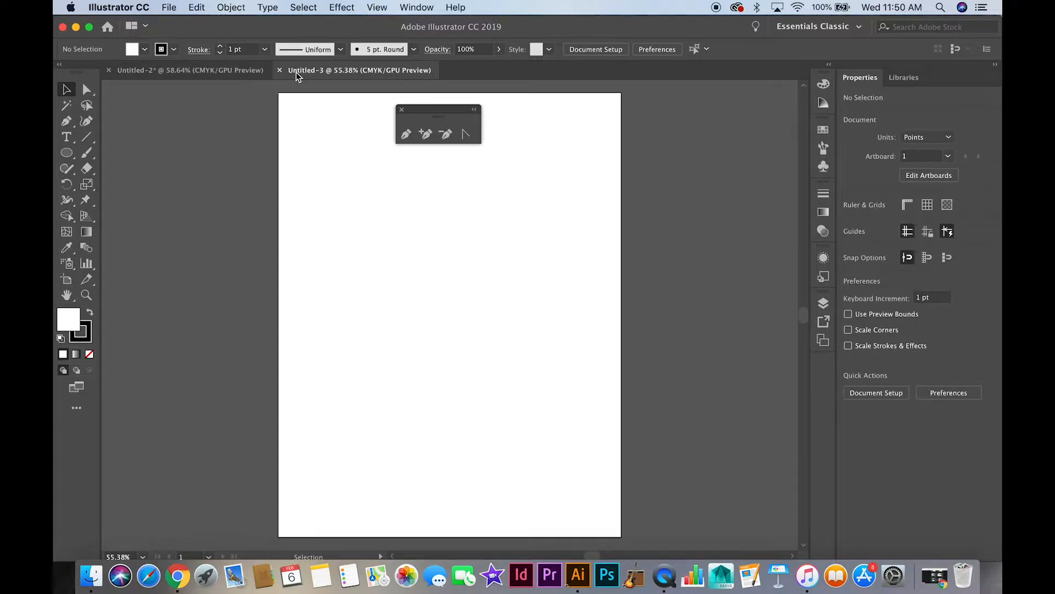
left_click(234, 69)
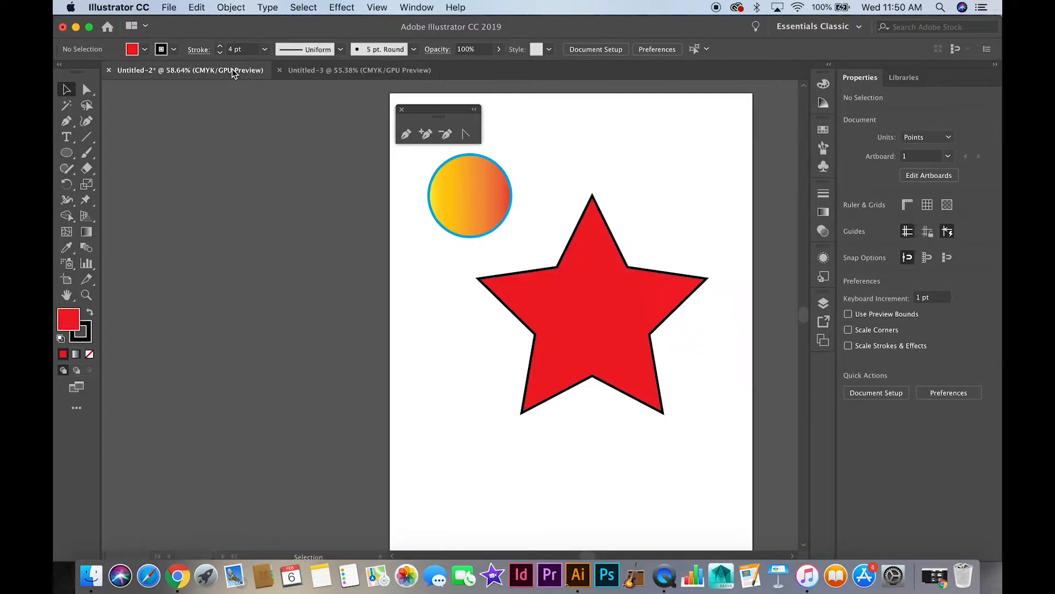
left_click(379, 70)
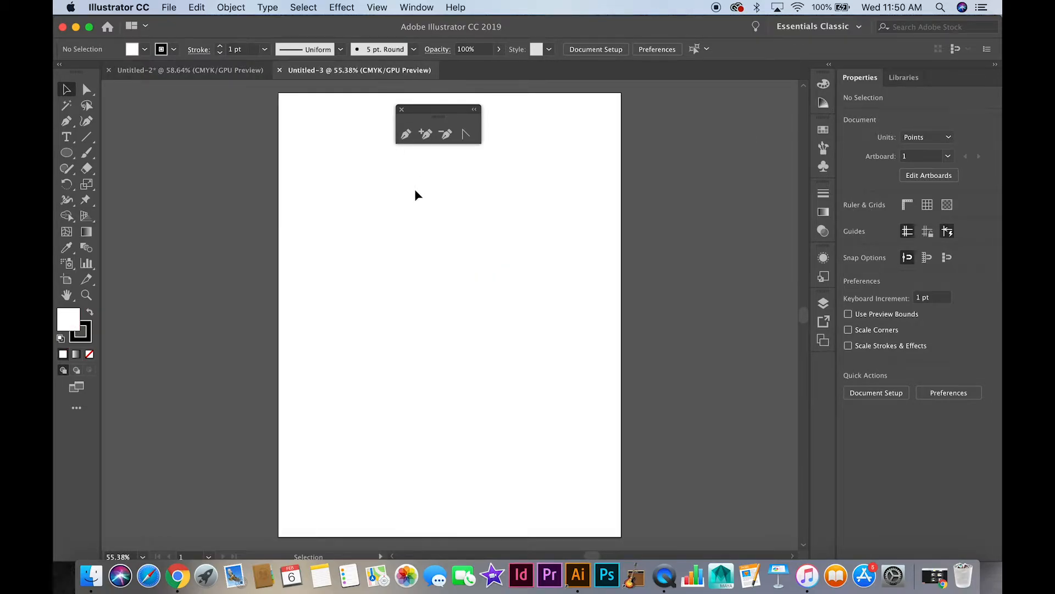
Step: Check the file format offered when saving the blank document, and leave without saving
left_click(171, 8)
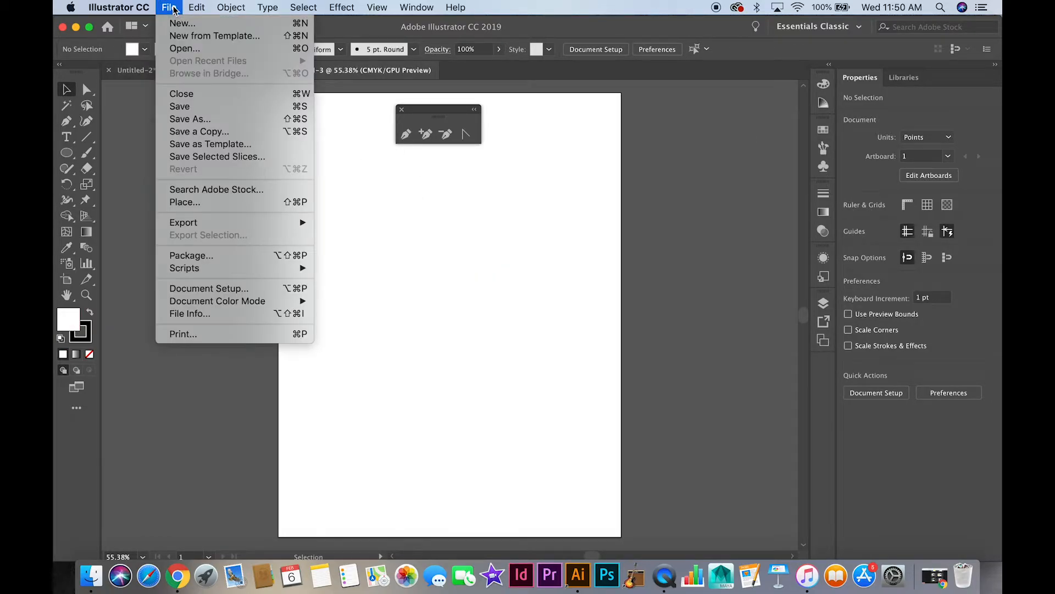
left_click(188, 119)
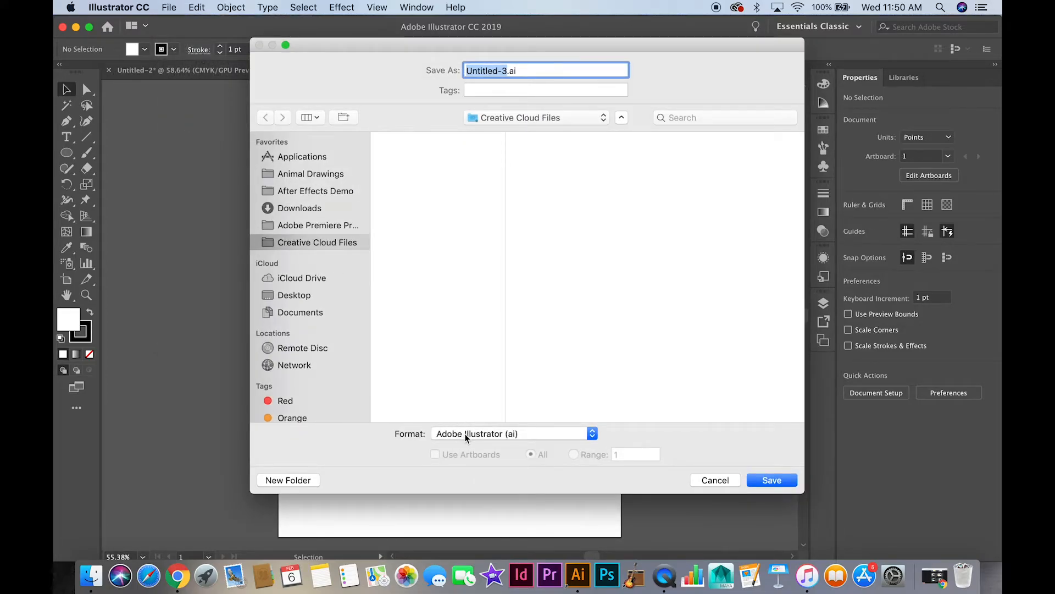
left_click(713, 482)
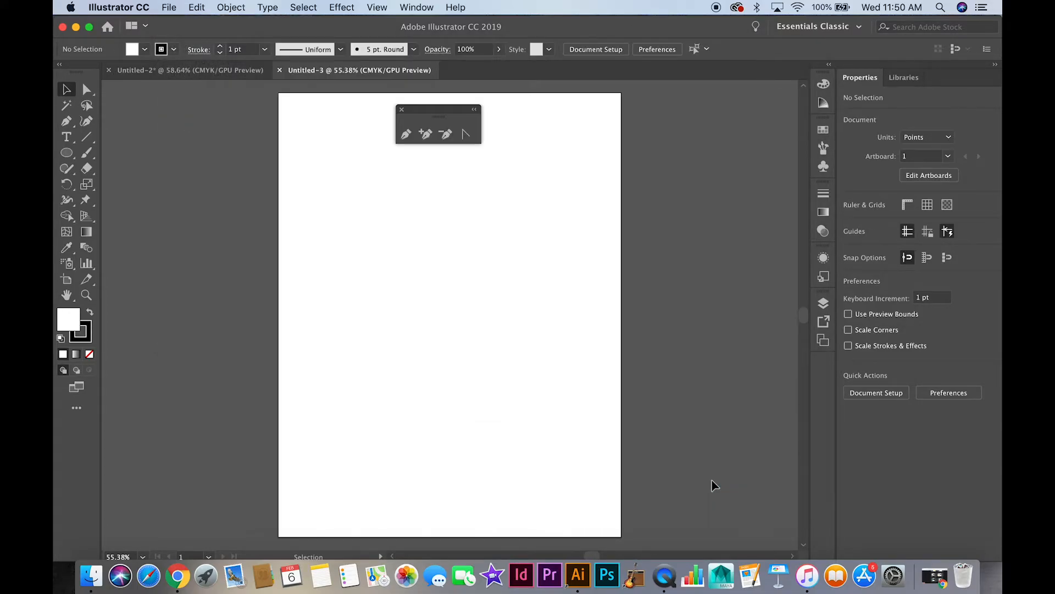
Step: Return to the star-and-circle document and bring up its export choices
left_click(224, 70)
left_click(170, 7)
mouse_move(248, 222)
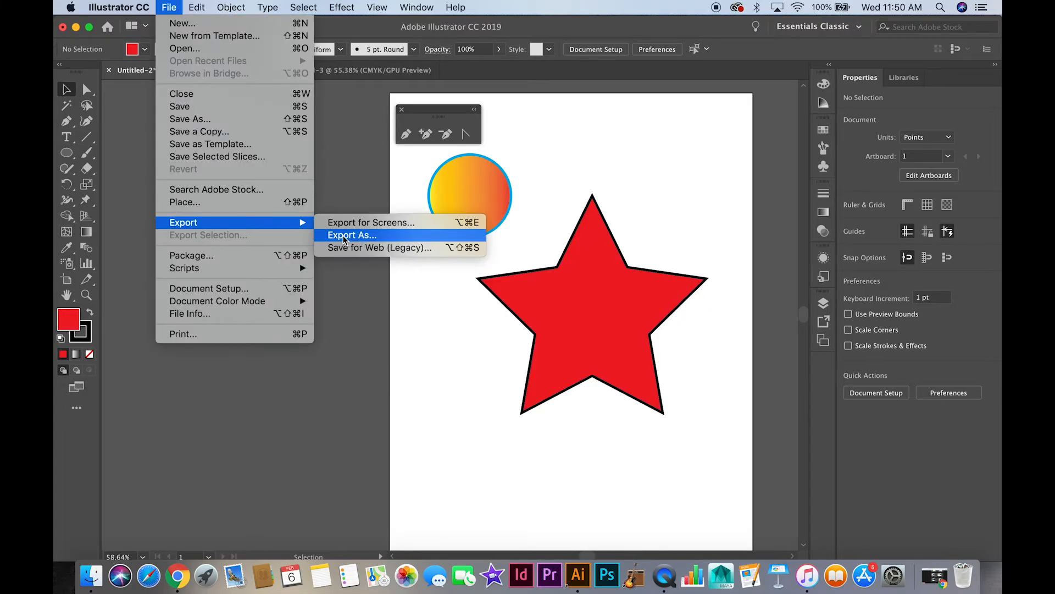